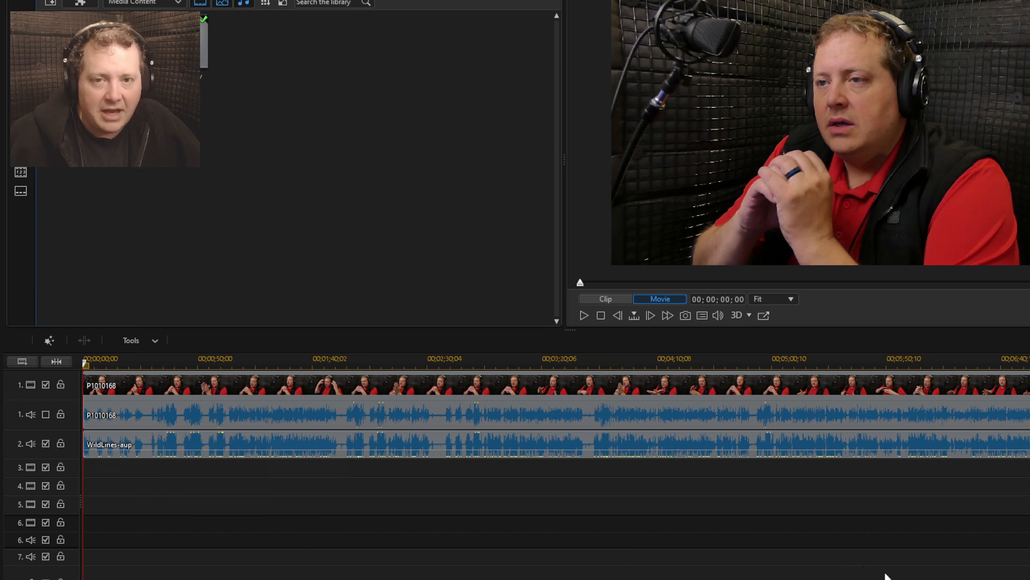
Play the opening of the recording and the ending from 00;07;23;29 to review both sections
key("space")
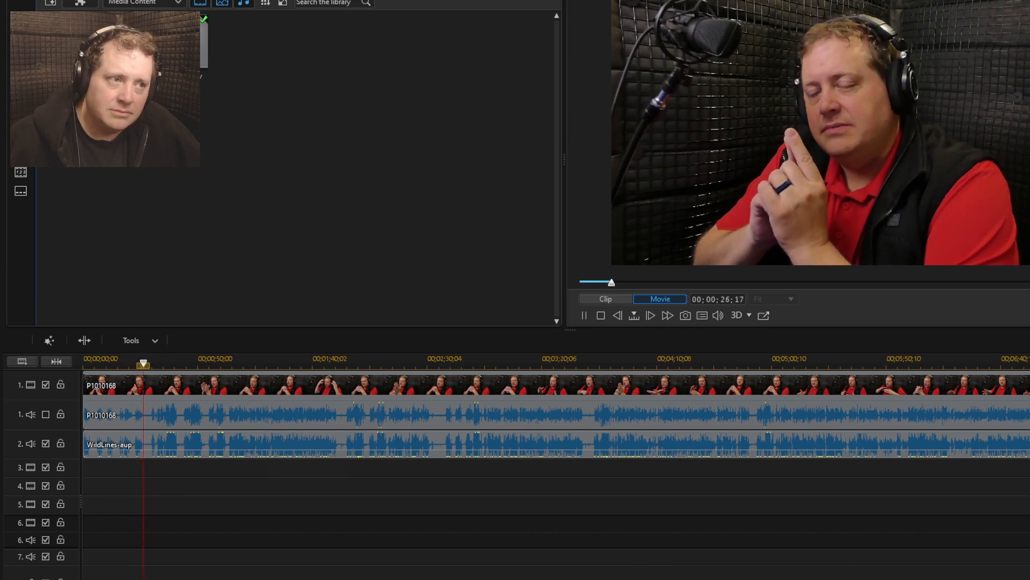
key("space")
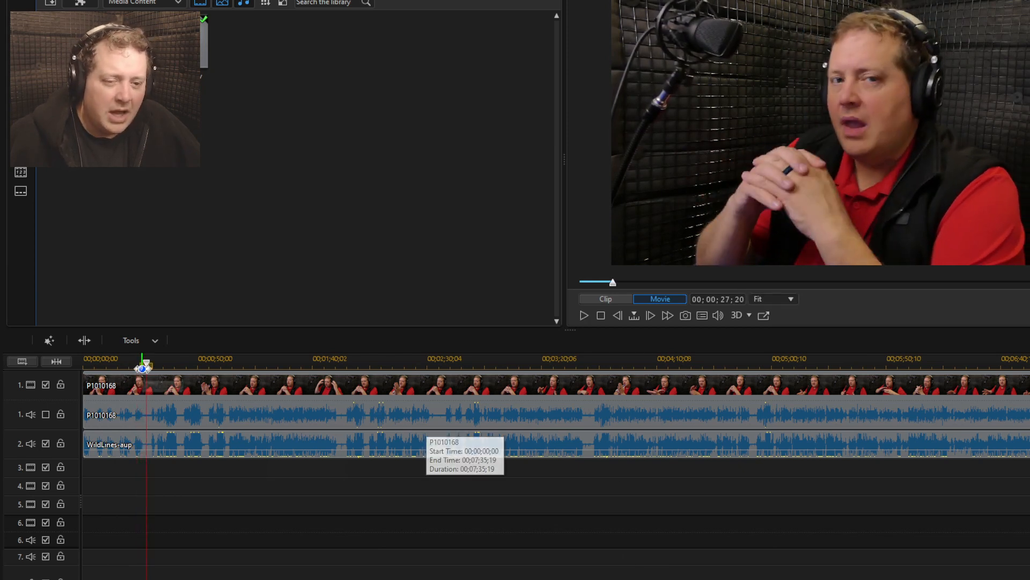
left_click_drag(147, 366, 1029, 364)
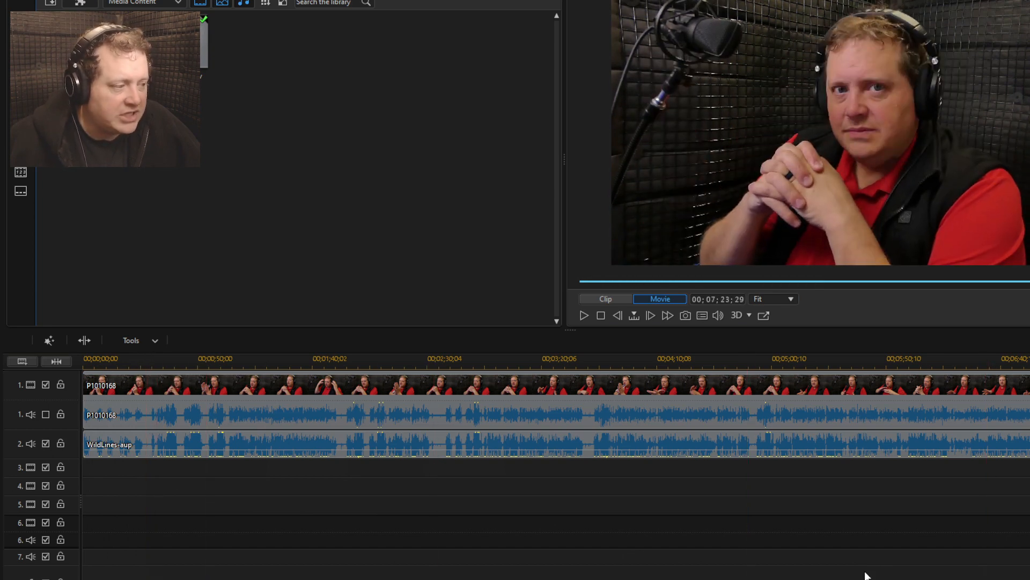
key("space")
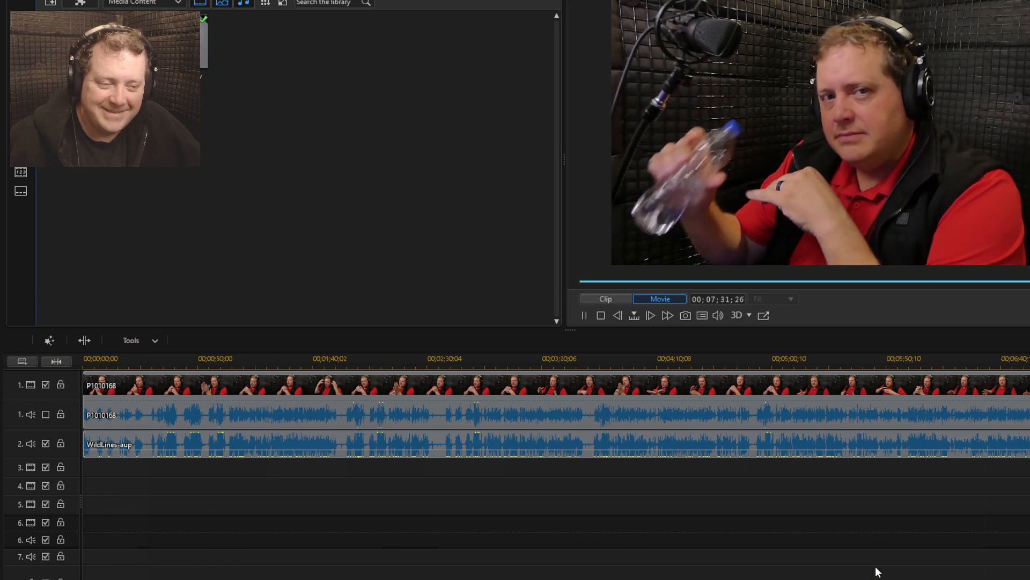
key("space")
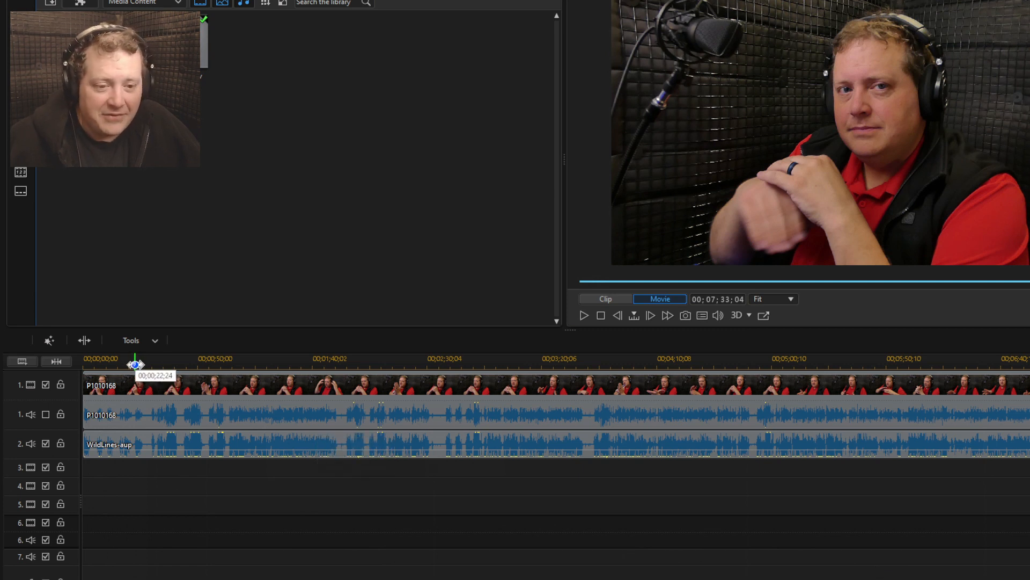
Split the video and audio clips on all tracks at 00;00;22;09 and 00;00;27;03 to isolate the spoken line
left_click(135, 365)
scroll(187, 471, "up", 3)
scroll(187, 466, "up", 3)
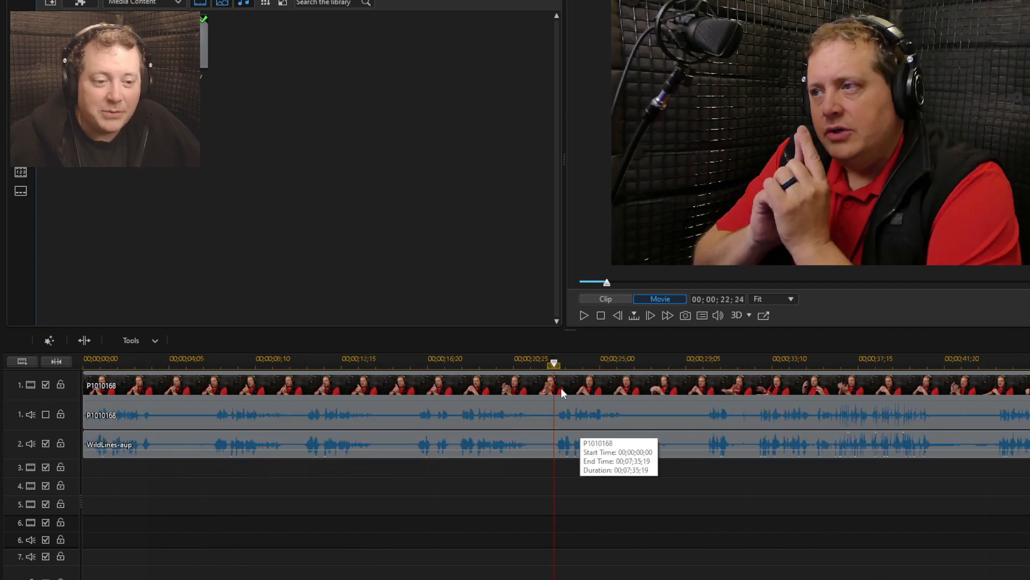
key("space")
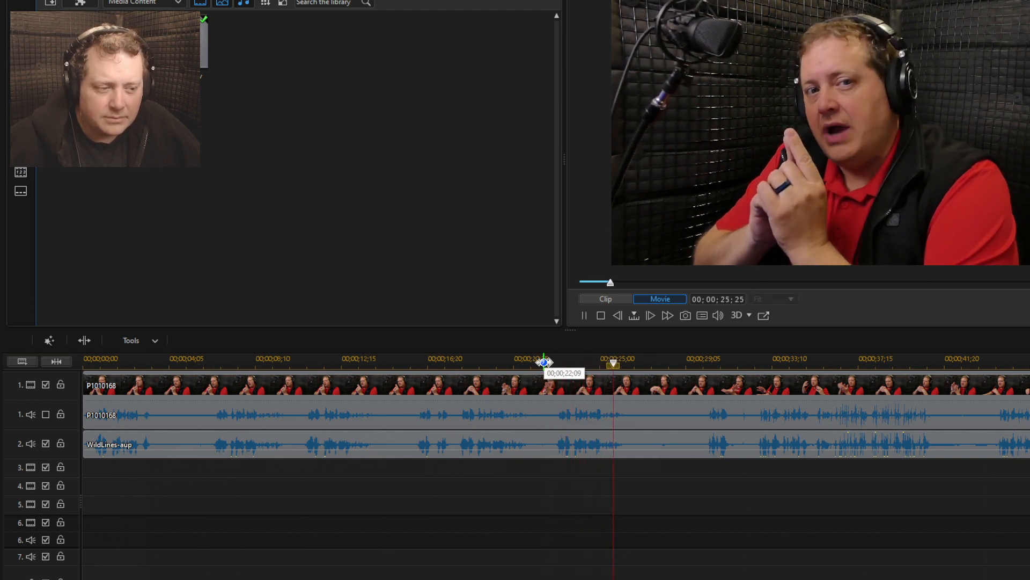
left_click(543, 362)
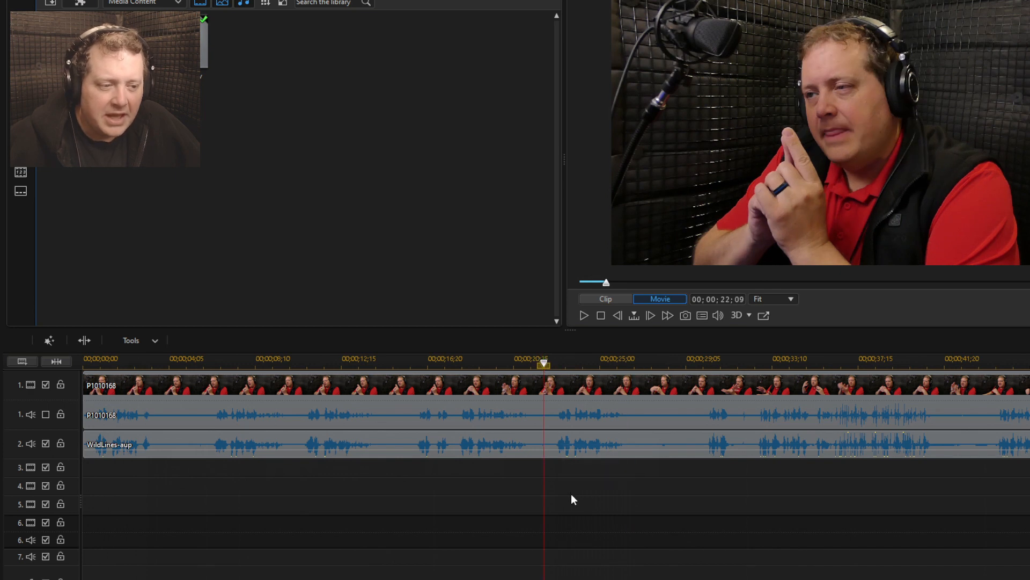
key("ctrl+t")
left_click(644, 366)
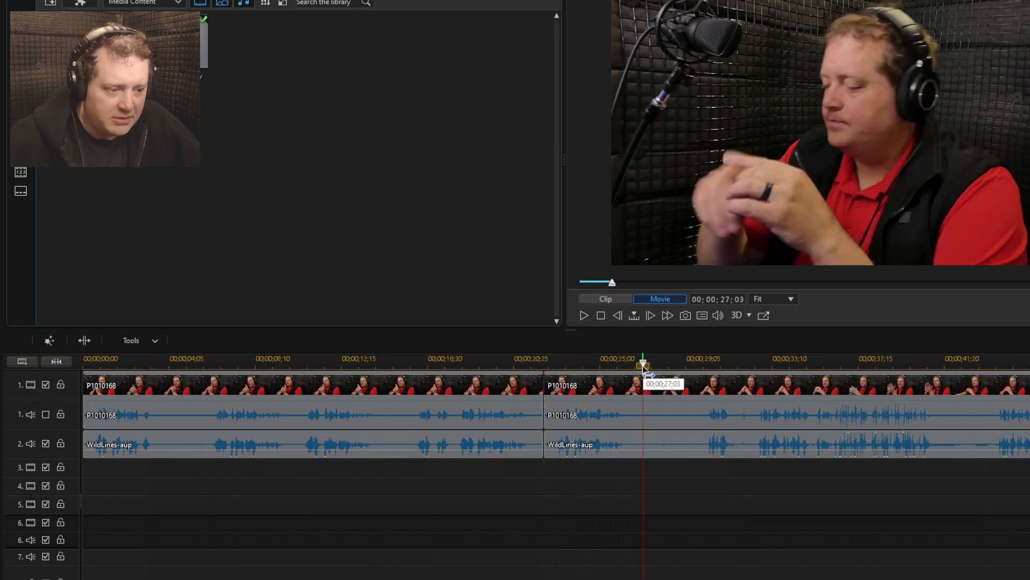
key("ctrl+t")
Copy the isolated segment on all tracks and paste it past the end of the footage at 00;07;37;13
left_click_drag(577, 495, 595, 405)
scroll(586, 549, "down", 4)
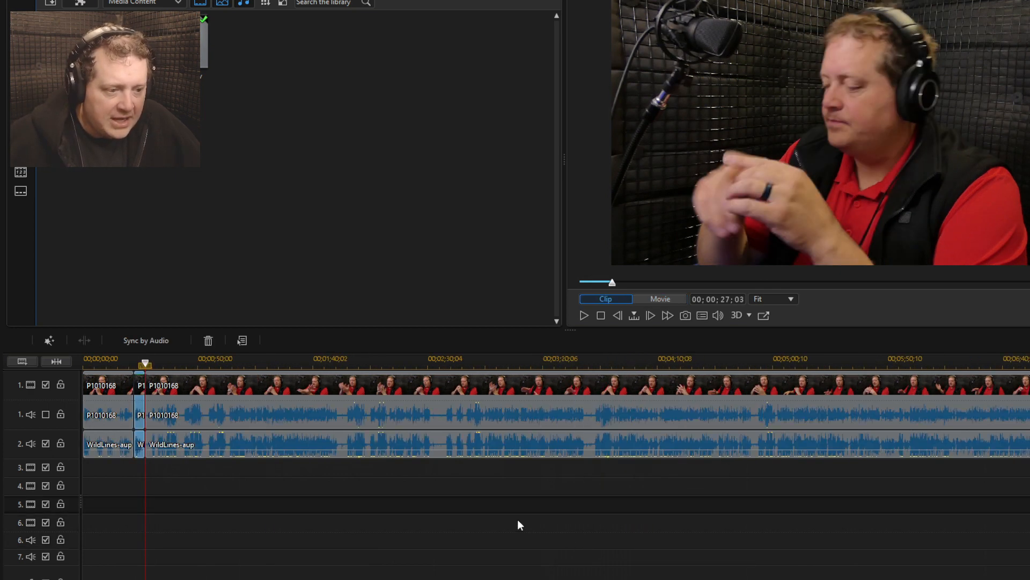
scroll(1025, 383, "right", 2)
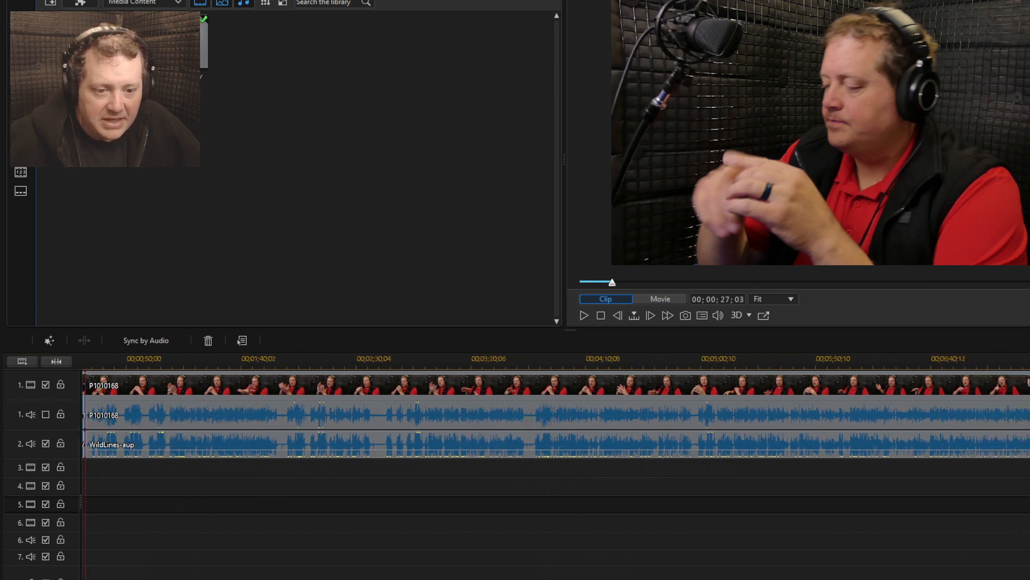
scroll(1004, 411, "right", 3)
left_click(982, 493)
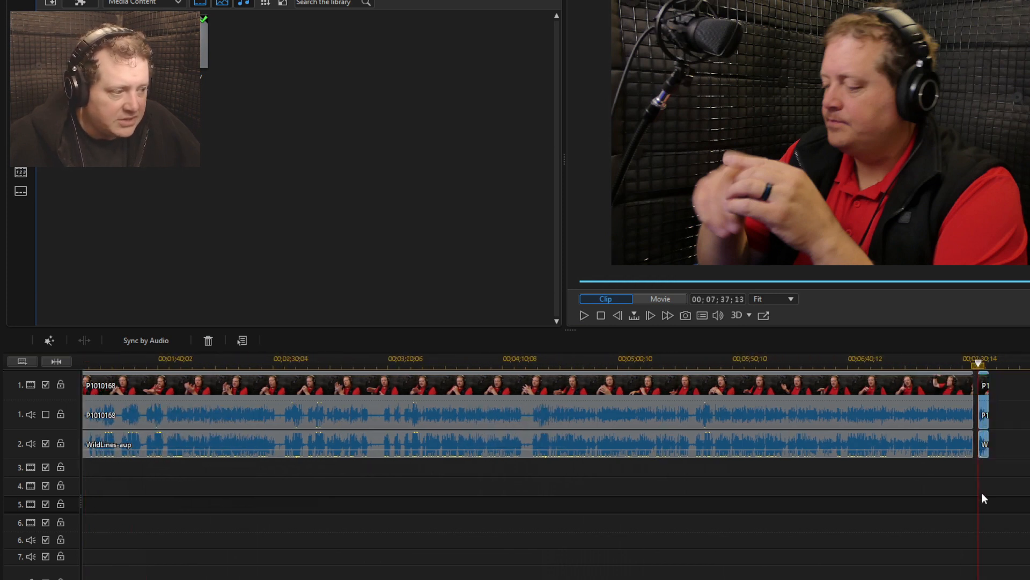
Play the ending from 00;07;27;01 and move the pasted segment's WildLines-aup audio to audio track 6 beneath the water bottle shot
scroll(982, 489, "up", 4)
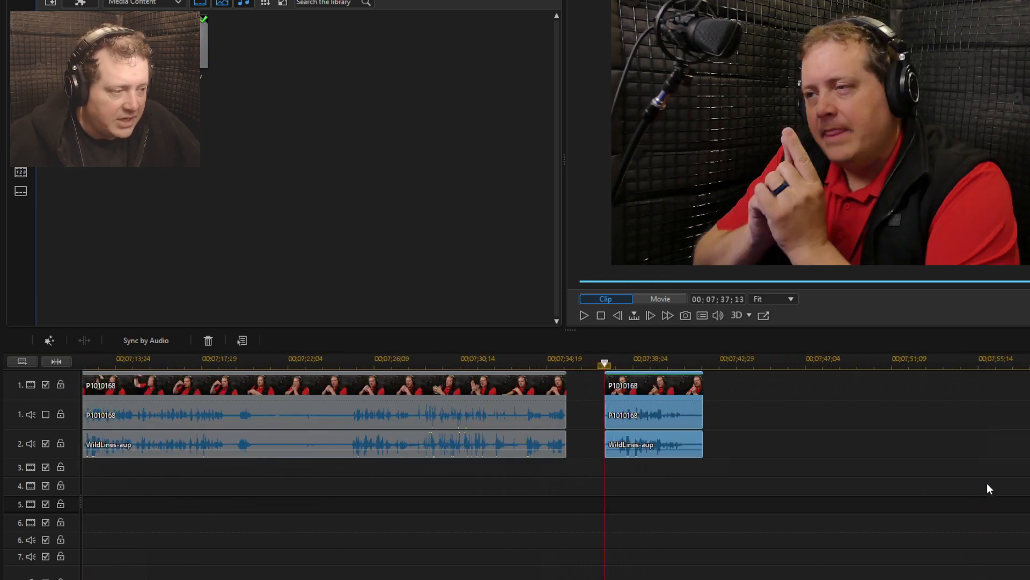
left_click(390, 362)
left_click(453, 488)
key("space")
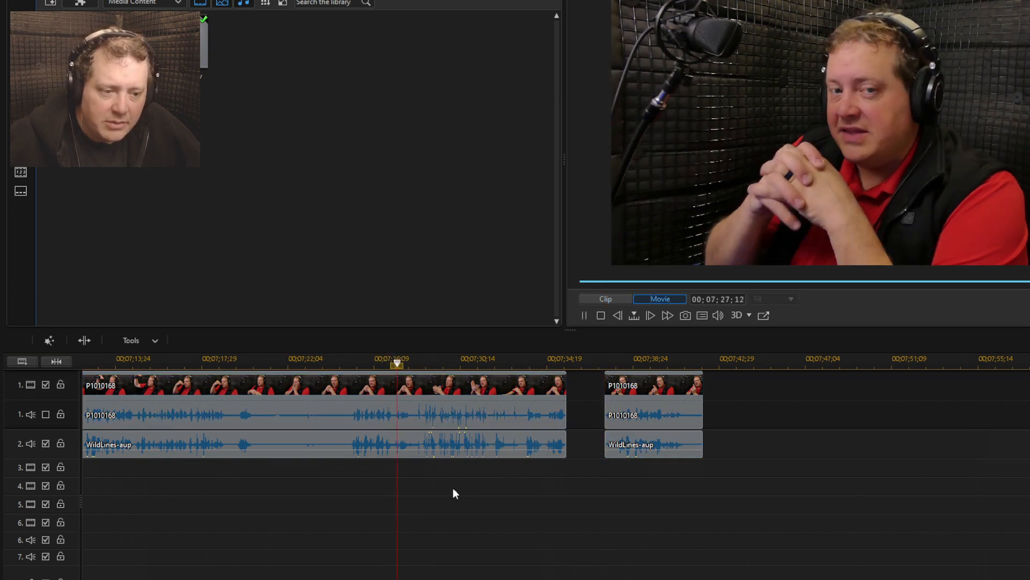
key("space")
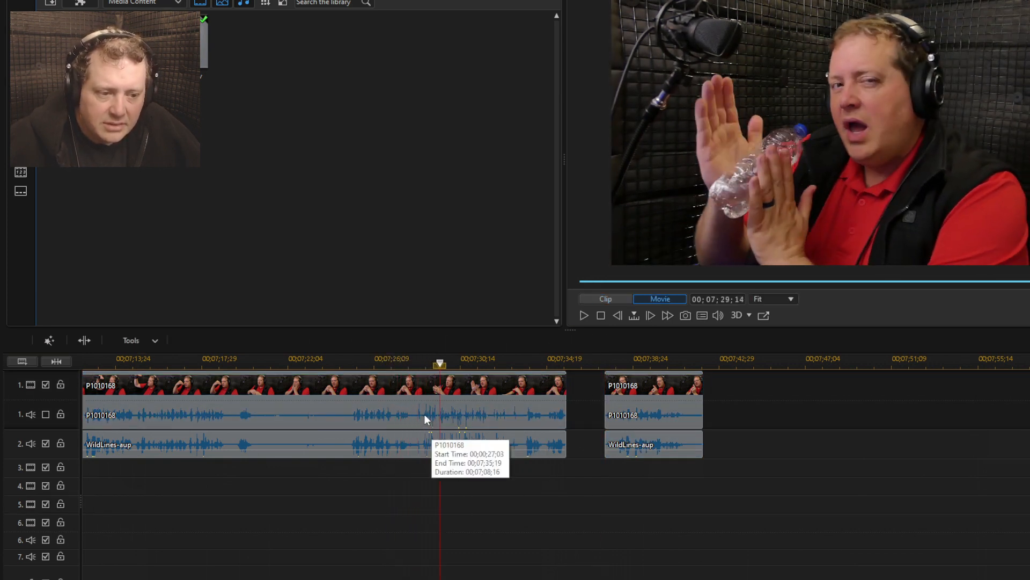
left_click(623, 443)
left_click_drag(440, 518, 438, 540)
key("plus")
key("plus")
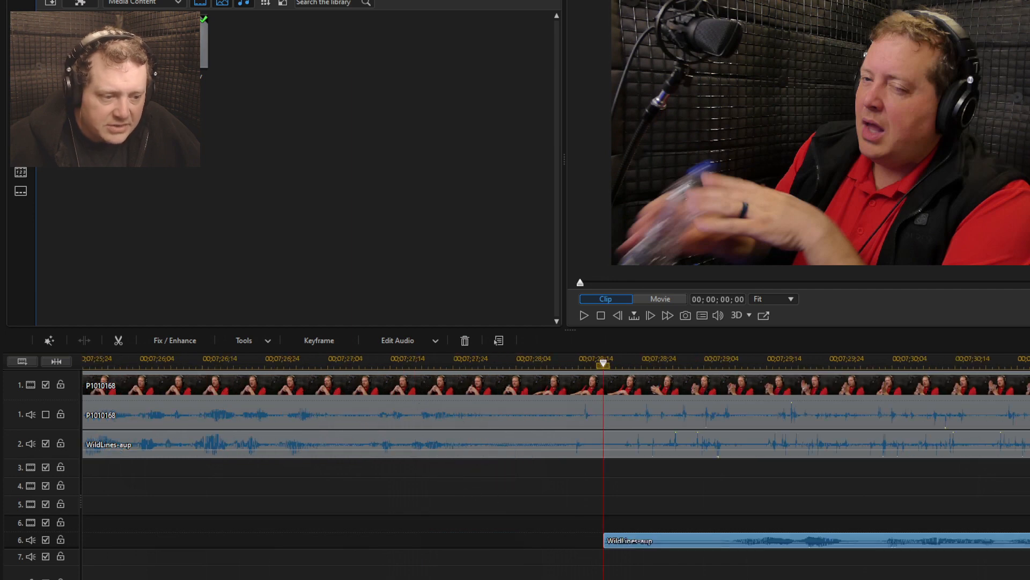
Play the overlap and shift the WildLines-aup copy on audio track 6 earlier to line up with the speech waveform above
left_click(655, 523)
key("space")
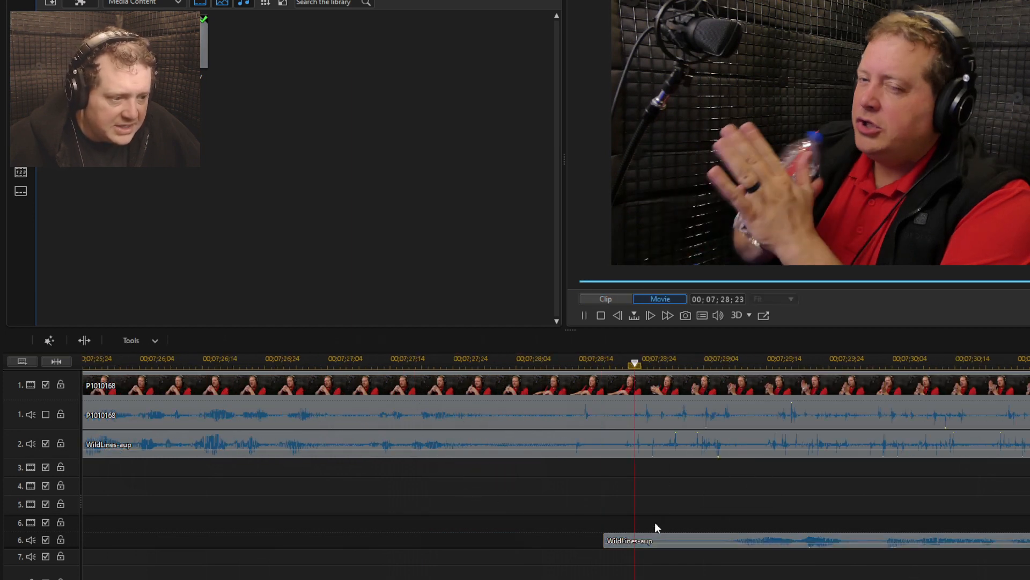
left_click_drag(736, 537, 630, 538)
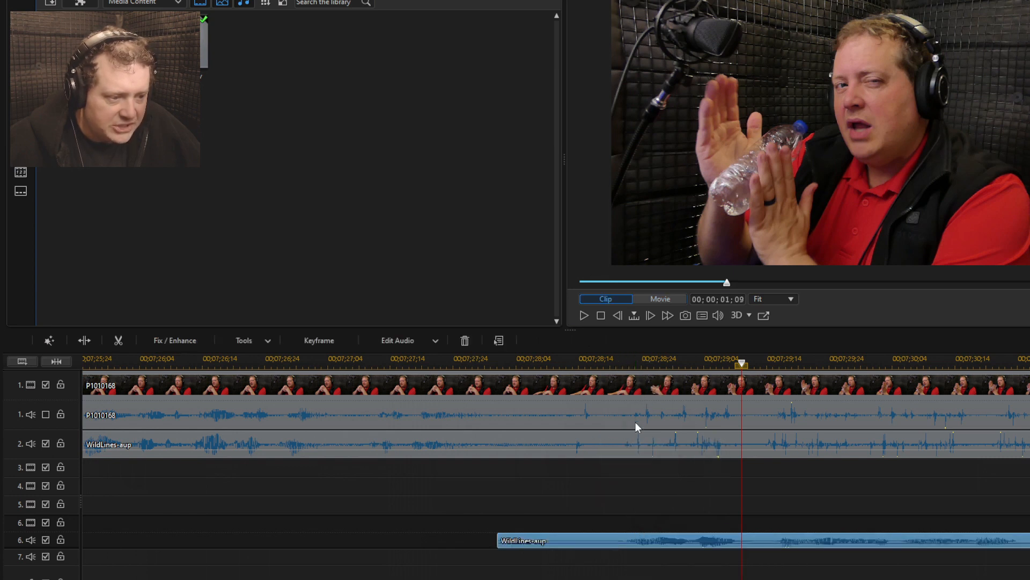
left_click(629, 448)
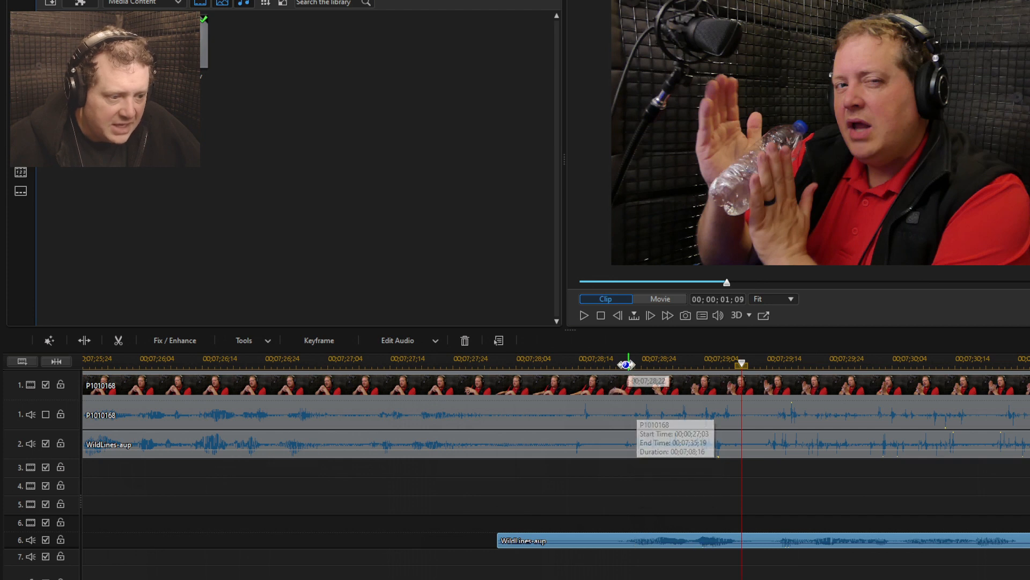
left_click_drag(636, 538, 630, 539)
Play the water bottle passage twice to check how the audio copy matches the original speech
left_click(492, 358)
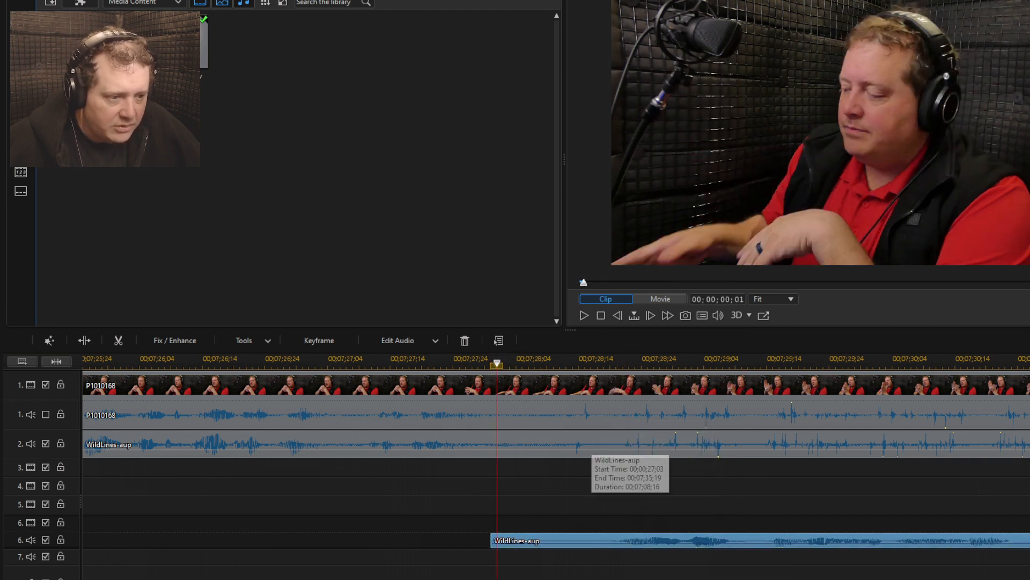
key("space")
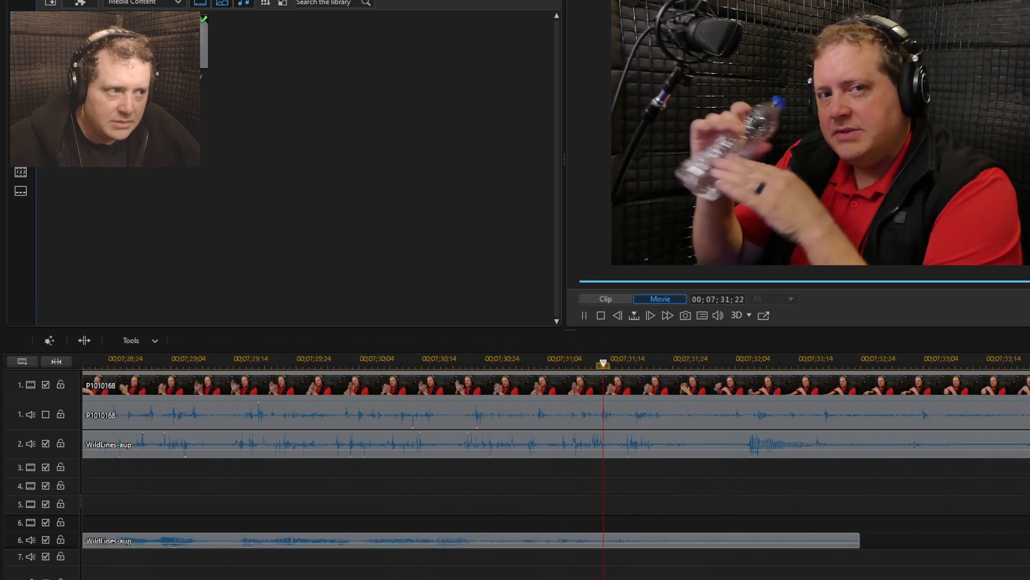
key("space")
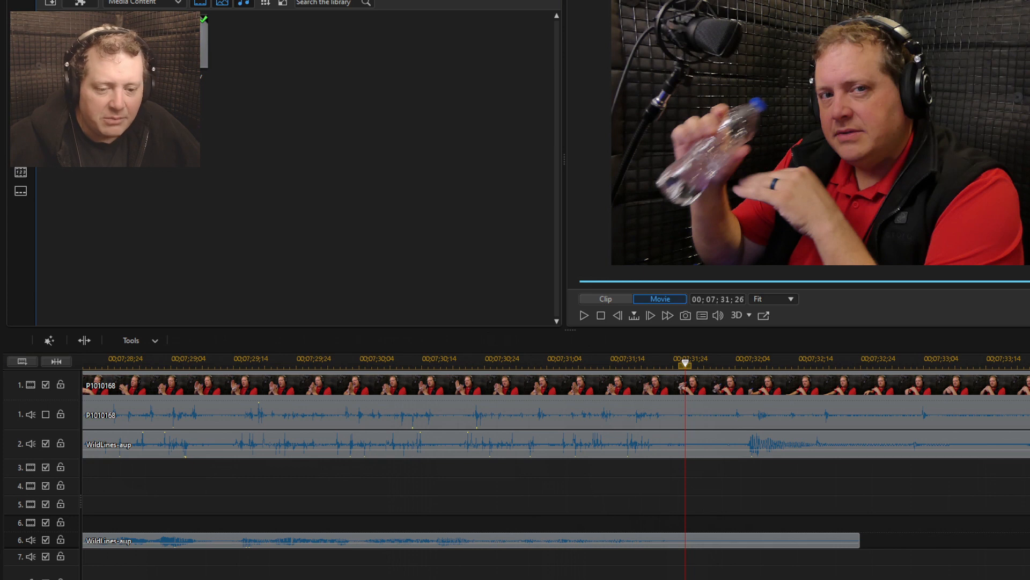
scroll(468, 466, "up", 2)
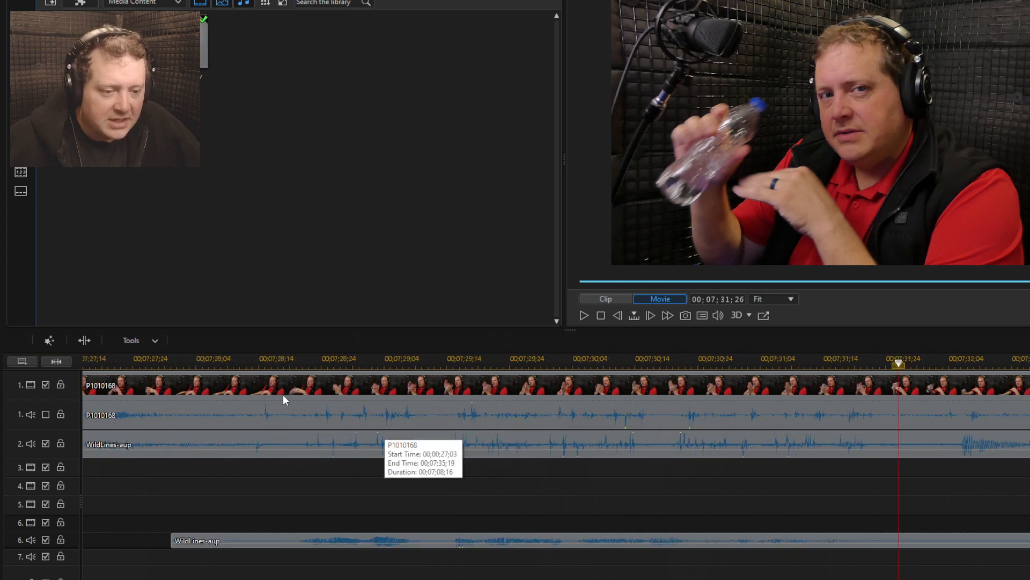
left_click(219, 360)
key("space")
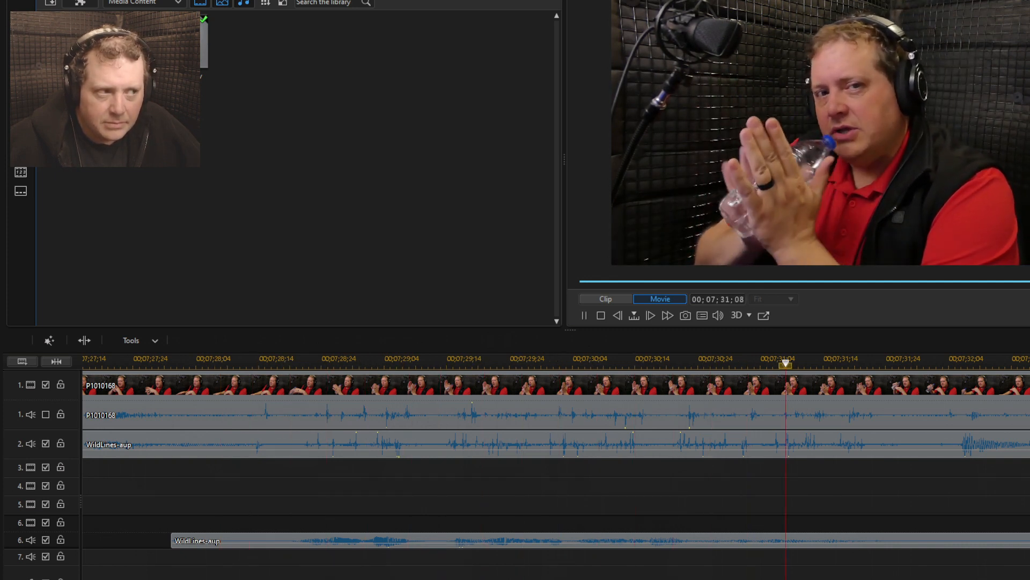
key("space")
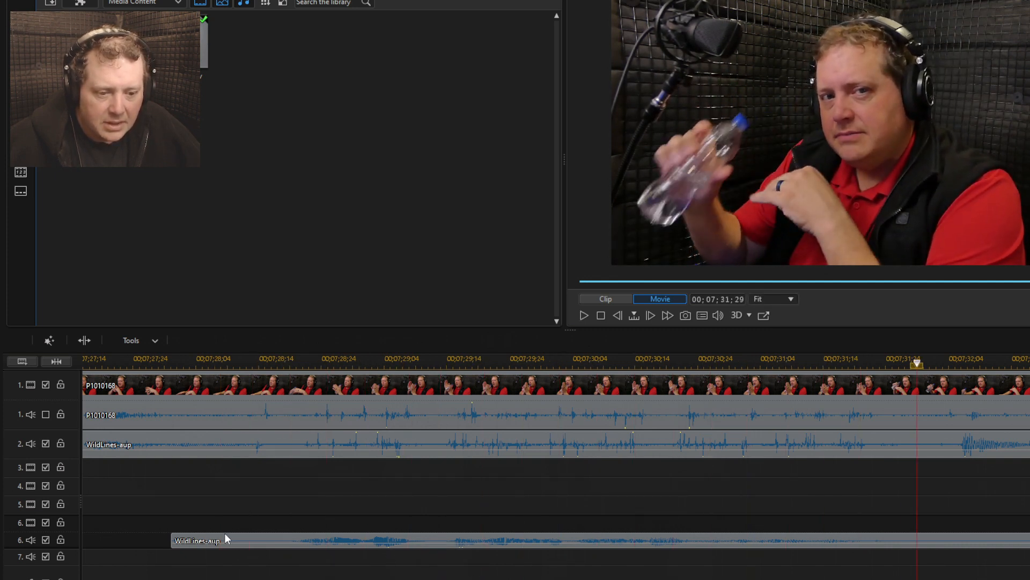
Fine-tune the WildLines-aup copy on audio track 6, nudging it slightly earlier and, after a playback, slightly later
left_click(225, 538)
left_click_drag(222, 539, 226, 539)
left_click(241, 361)
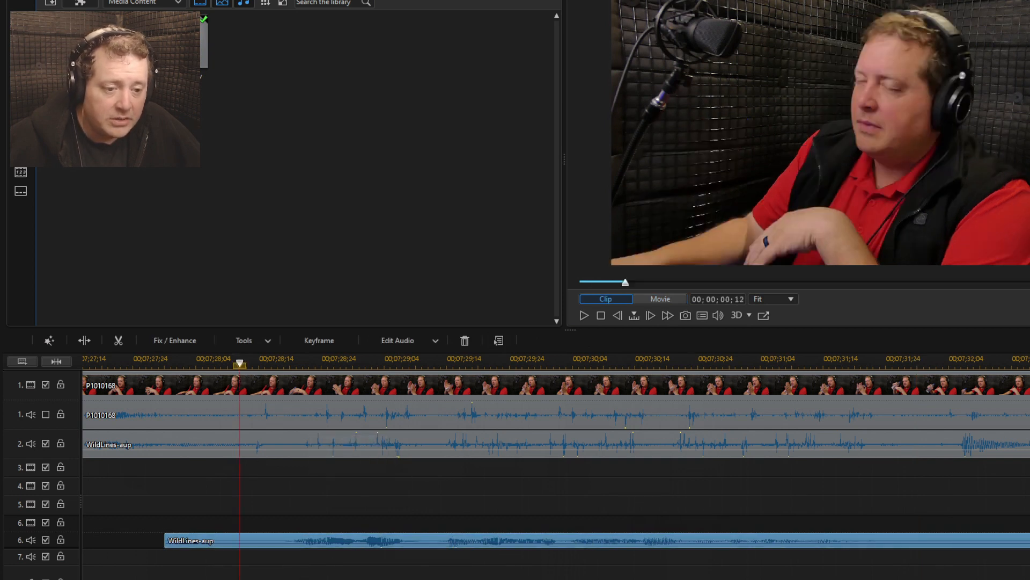
left_click(248, 456)
key("space")
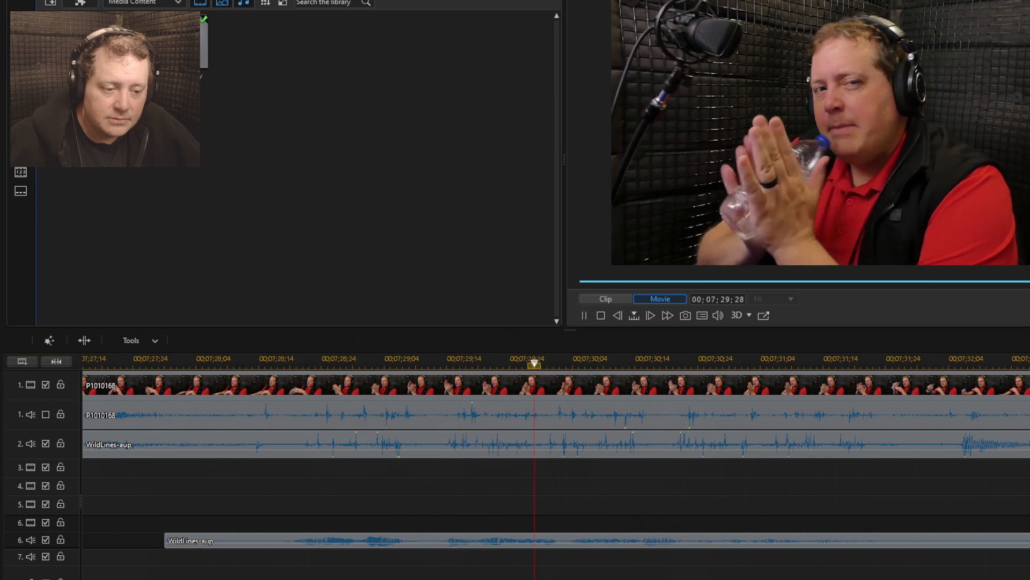
key("space")
left_click_drag(225, 539, 240, 539)
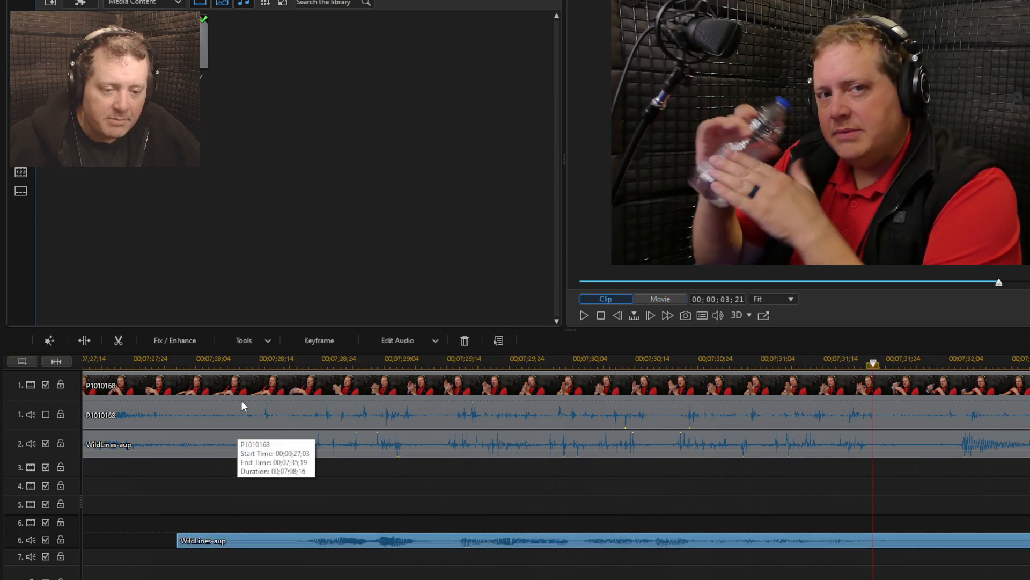
Replay the passage from just before the water bottle gesture to check the adjusted audio sync
left_click(241, 361)
left_click(296, 475)
key("space")
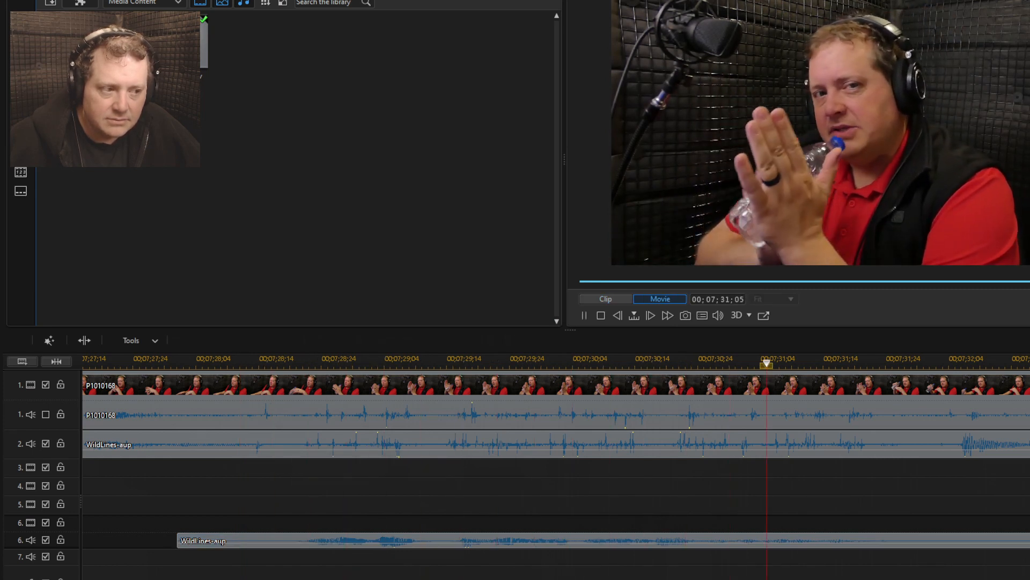
key("space")
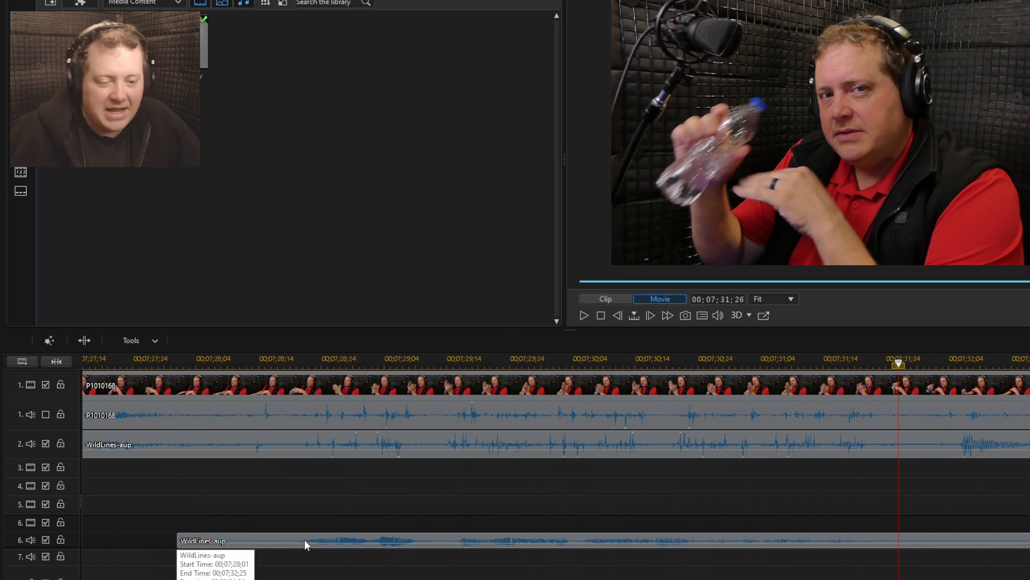
Split only the WildLines-aup clip on audio track 2 at 00;07;28;20, where the original line begins
left_click(204, 362)
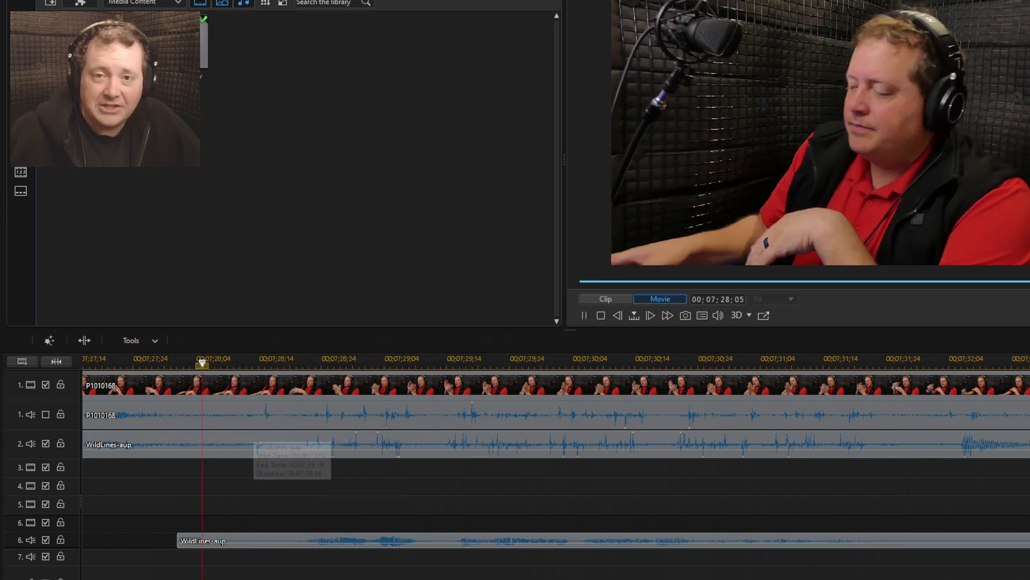
left_click(295, 364)
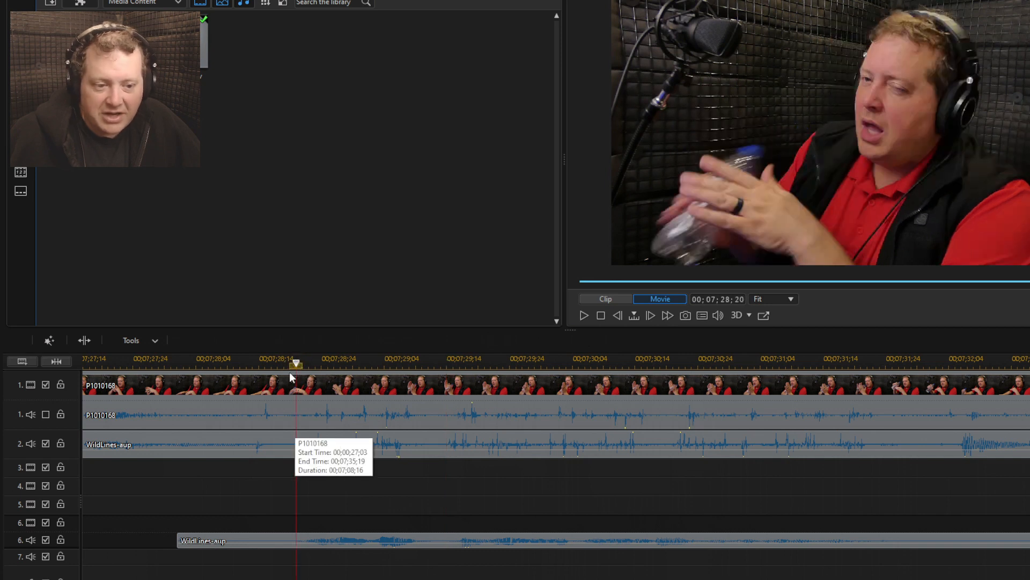
left_click(296, 435)
key("ctrl+t")
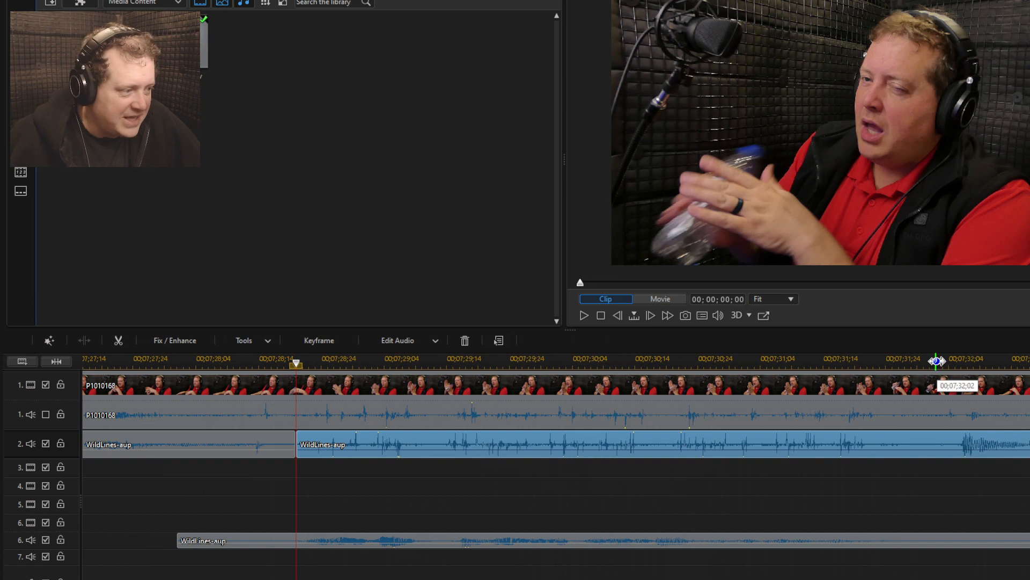
Split only the WildLines-aup clip on audio track 2 at 00;07;31;29, where the original line ends
left_click(936, 361)
key("space")
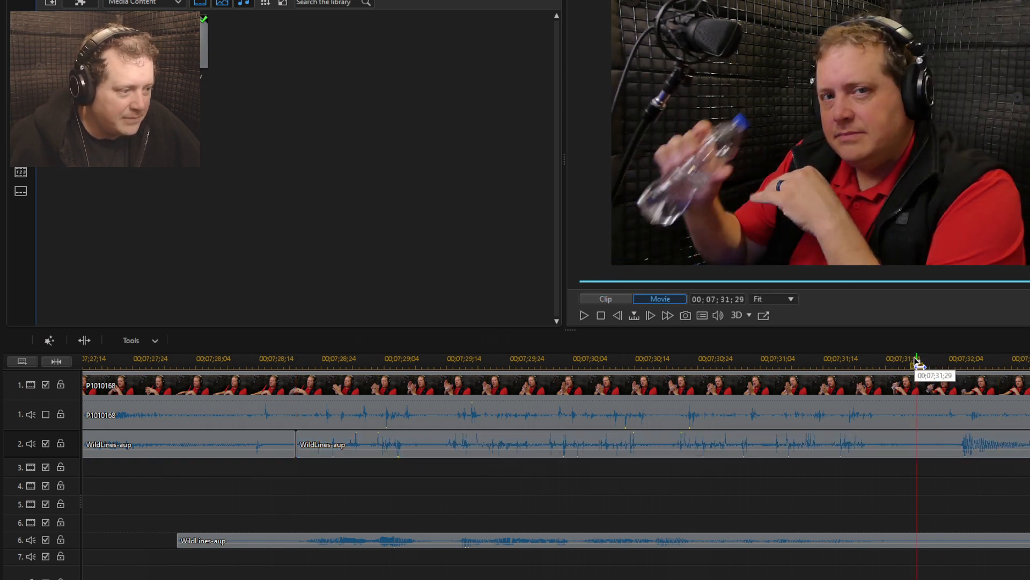
key("space")
left_click(919, 357)
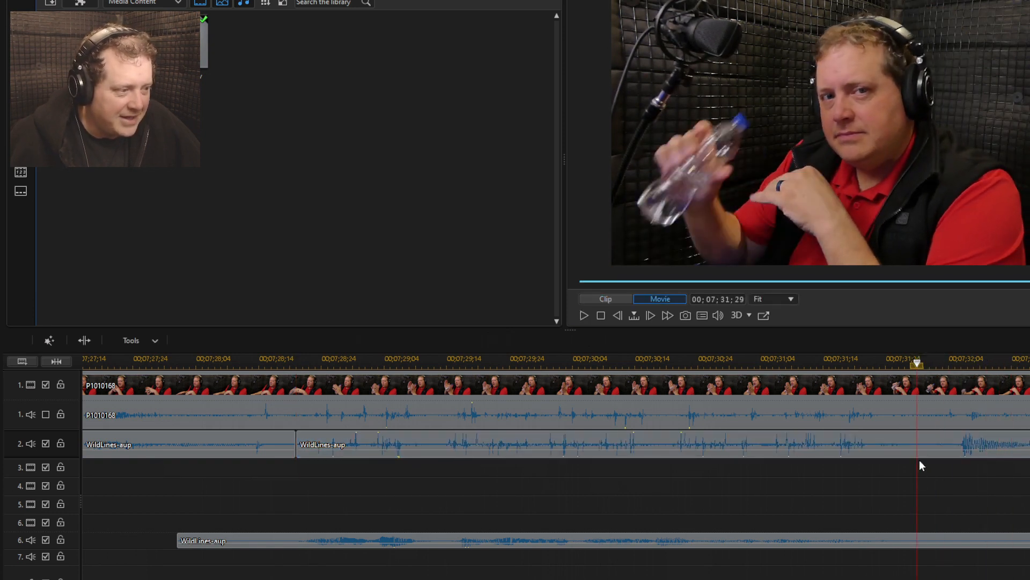
left_click(920, 436)
key("ctrl+t")
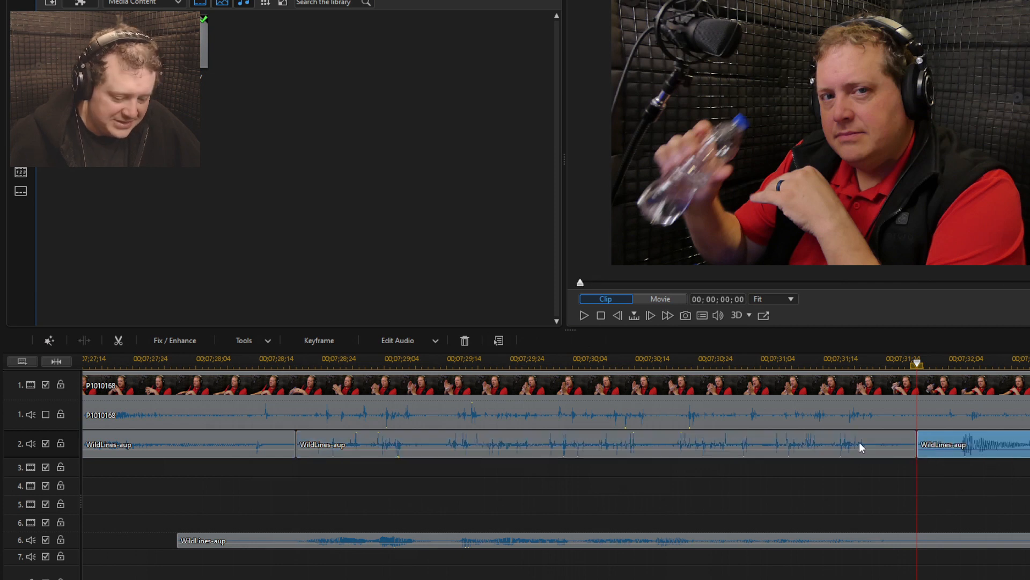
Remove the noisy middle WildLines-aup segment from audio track 2 and leave the gap
left_click(860, 447)
key("Delete")
left_click(990, 467)
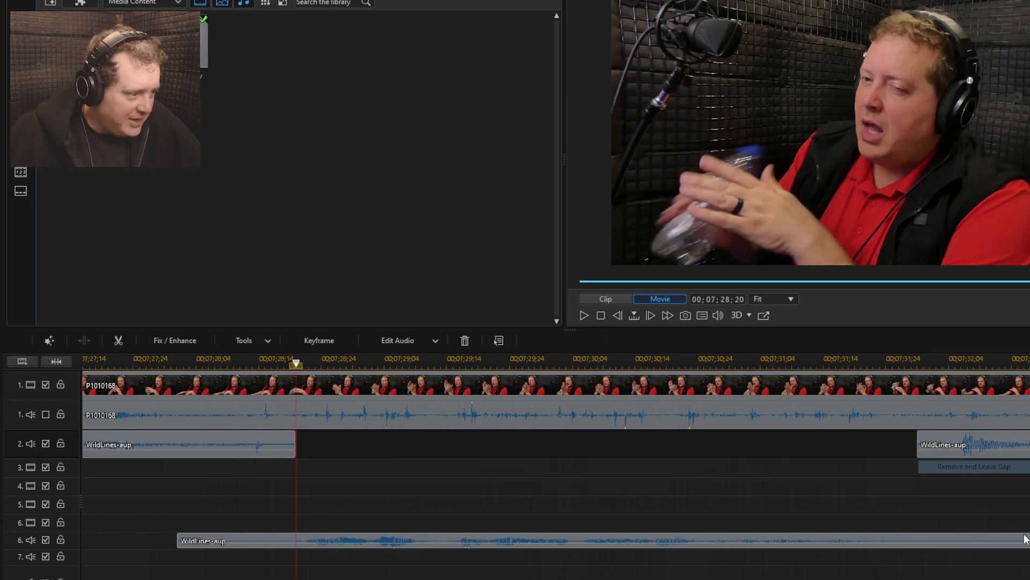
Trim both ends of the WildLines-aup copy on audio track 6 so it slightly overlaps the clips bordering the track 2 gap
left_click(1023, 540)
left_click_drag(1026, 540, 935, 540)
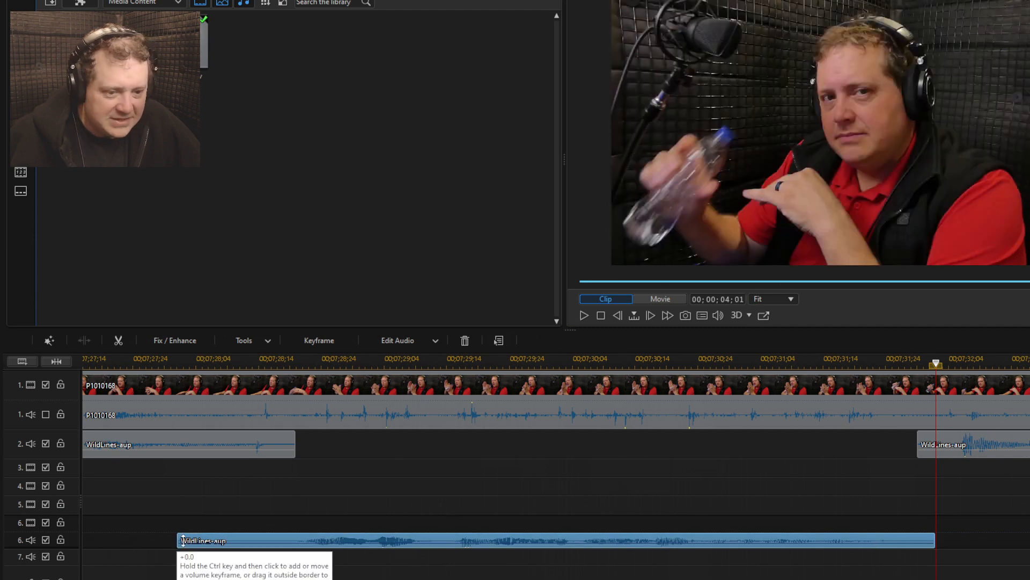
left_click_drag(178, 540, 277, 540)
Add a fade-in ending at 00;07;28;20 and a fade-out starting at 00;07;31;29 to the WildLines-aup copy on audio track 6
left_click(297, 361)
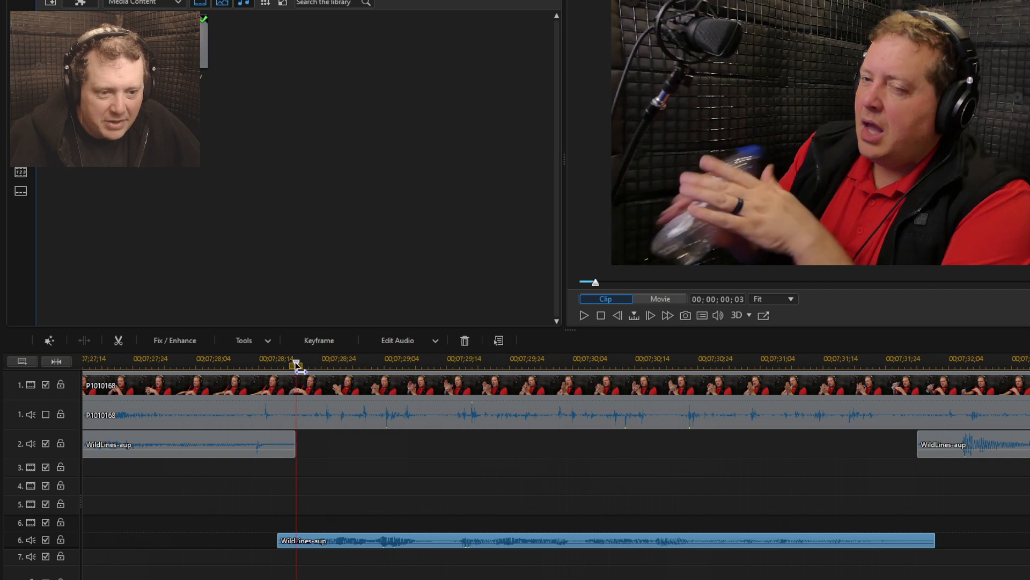
left_click(497, 340)
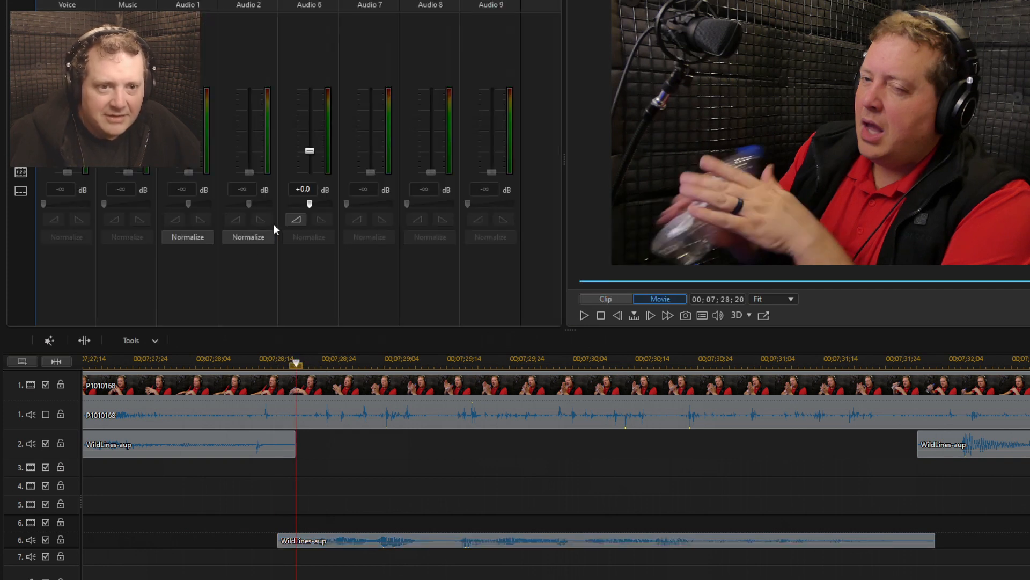
left_click(918, 363)
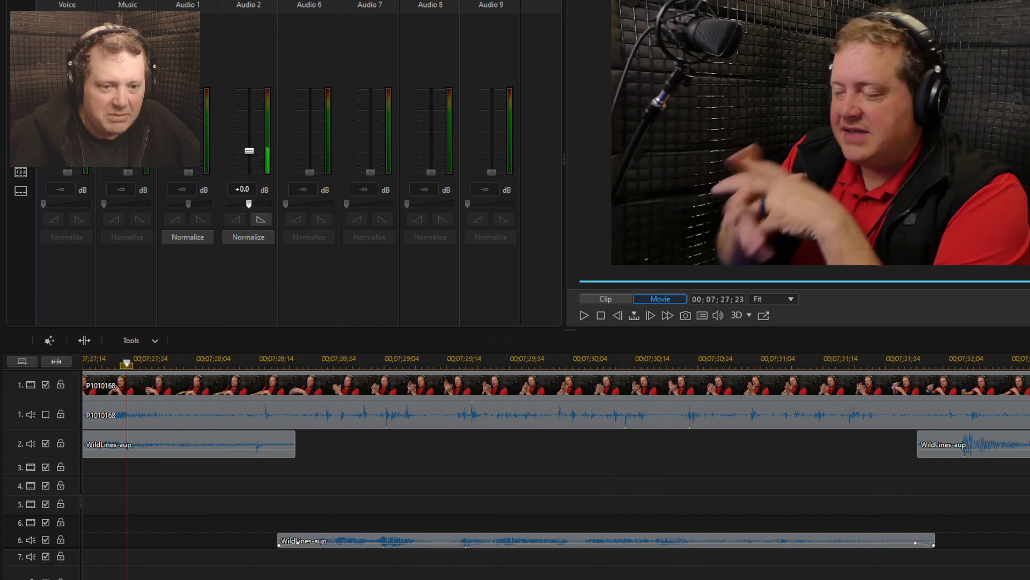
Play back the replaced line and the surrounding ending section to check that the audio blends and stays in sync
key("space")
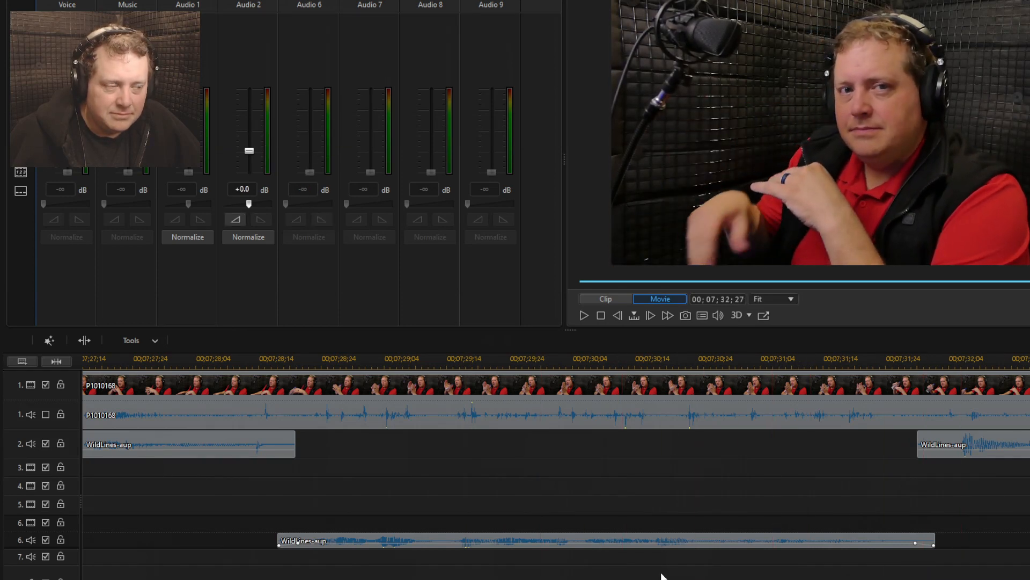
scroll(617, 573, "down", 5)
scroll(556, 472, "left", 2)
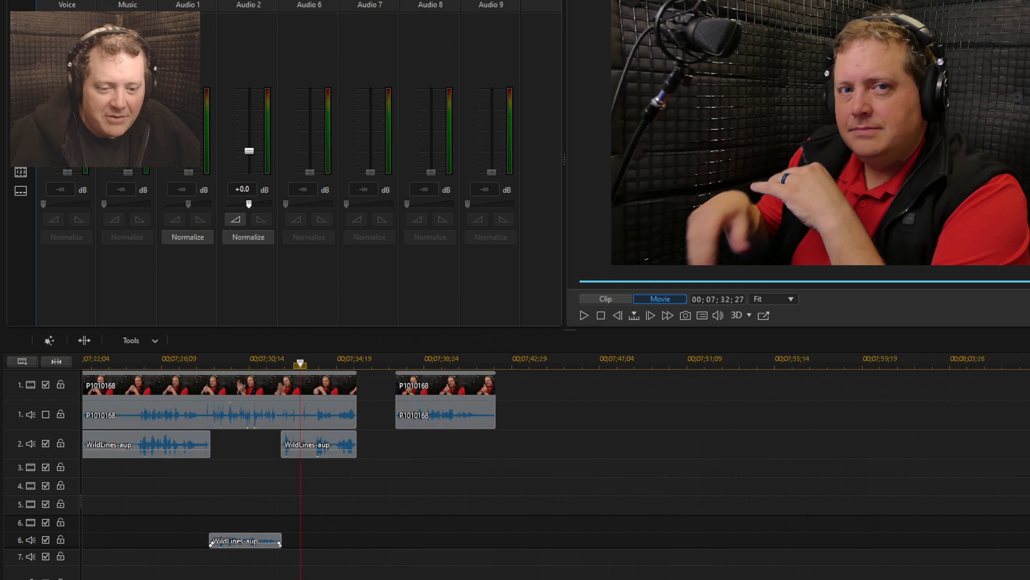
left_click(241, 364)
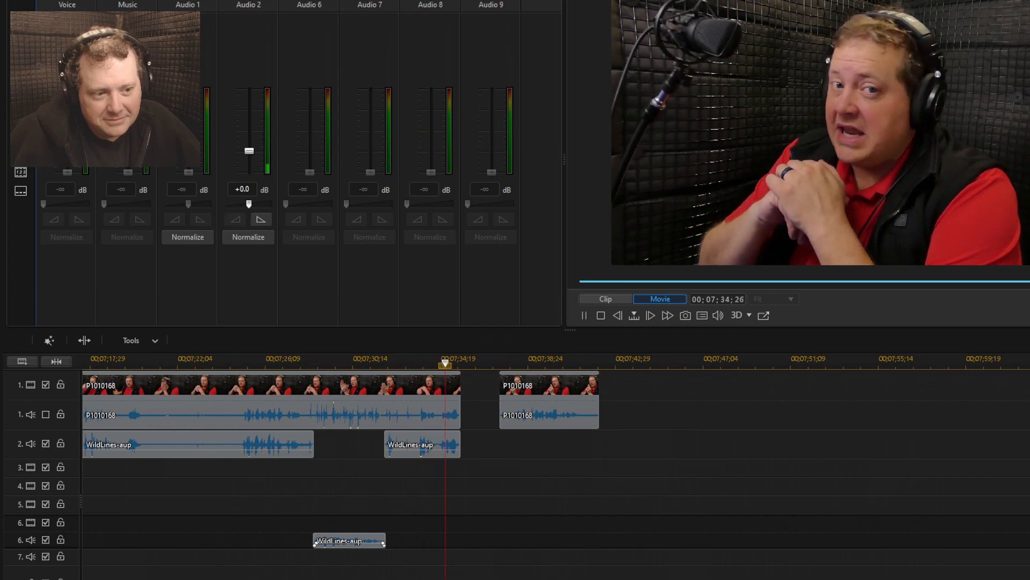
key("space")
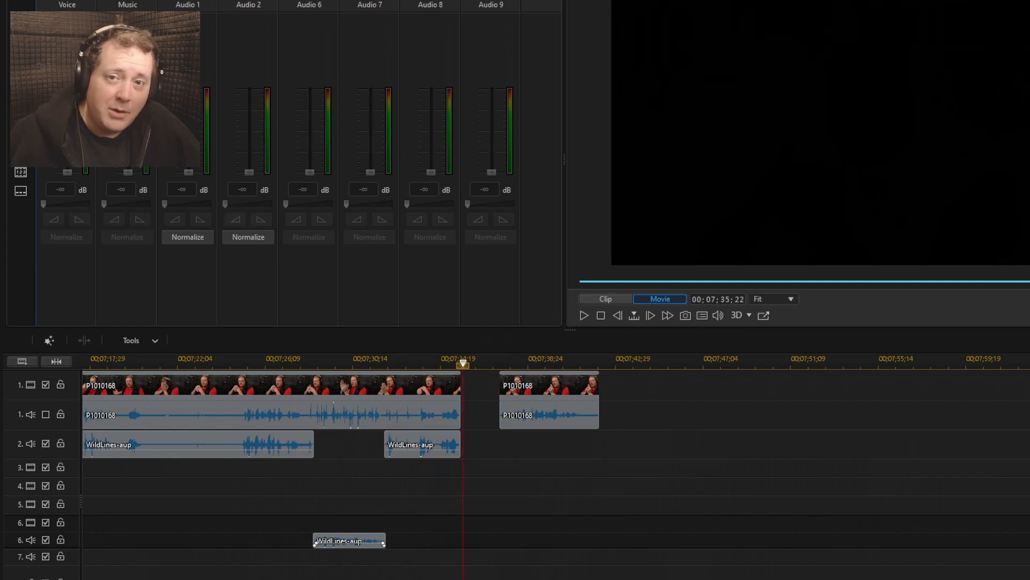